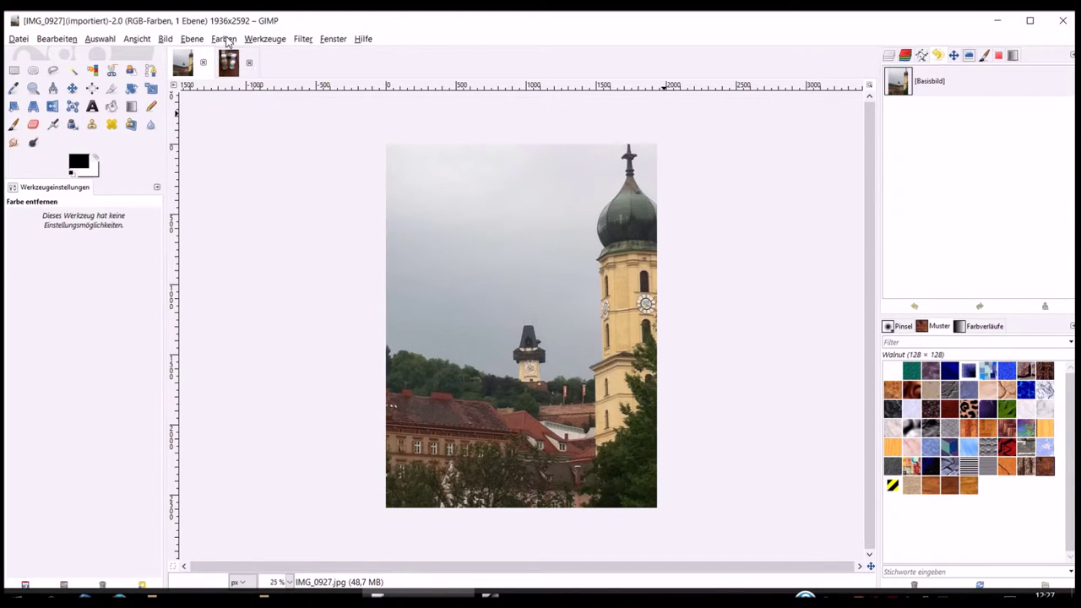
Step: Desaturate the church tower photo to greyscale using the Average (Durchschnitt) mode
click(235, 43)
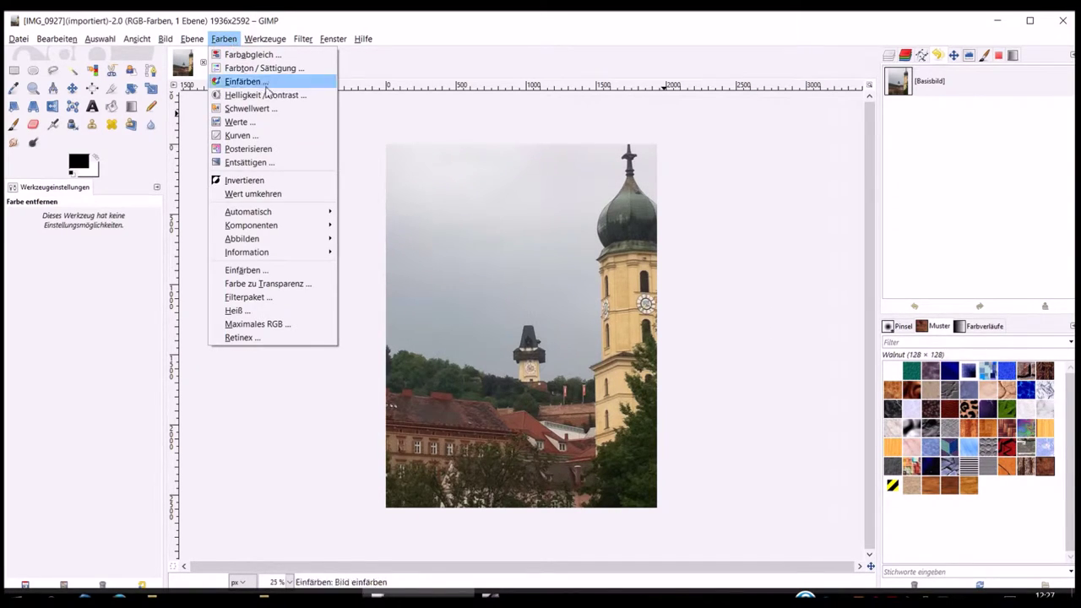
click(313, 164)
drag(285, 123, 338, 122)
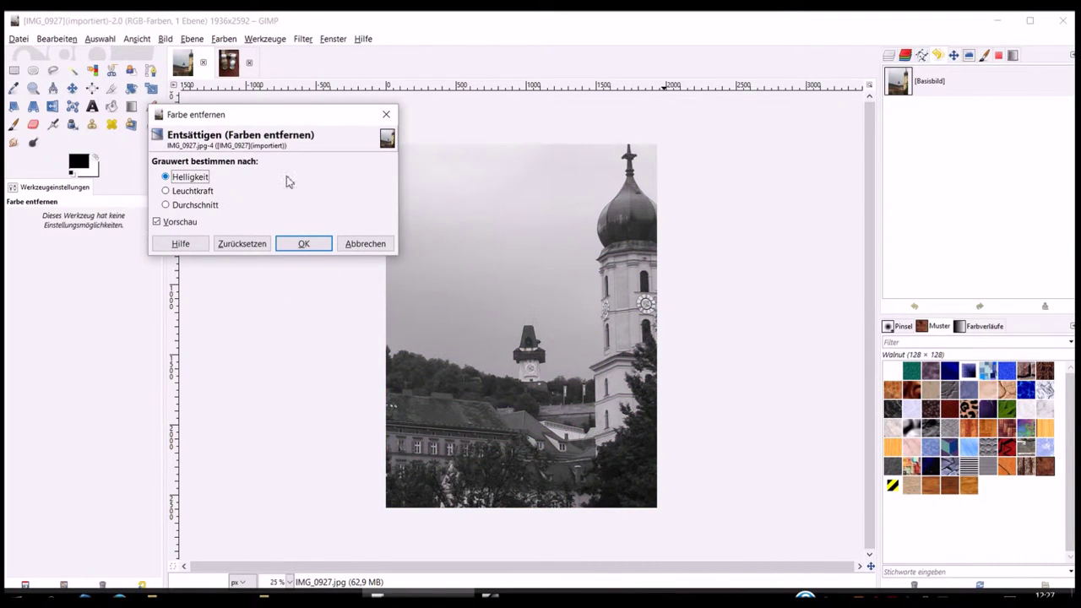
click(187, 192)
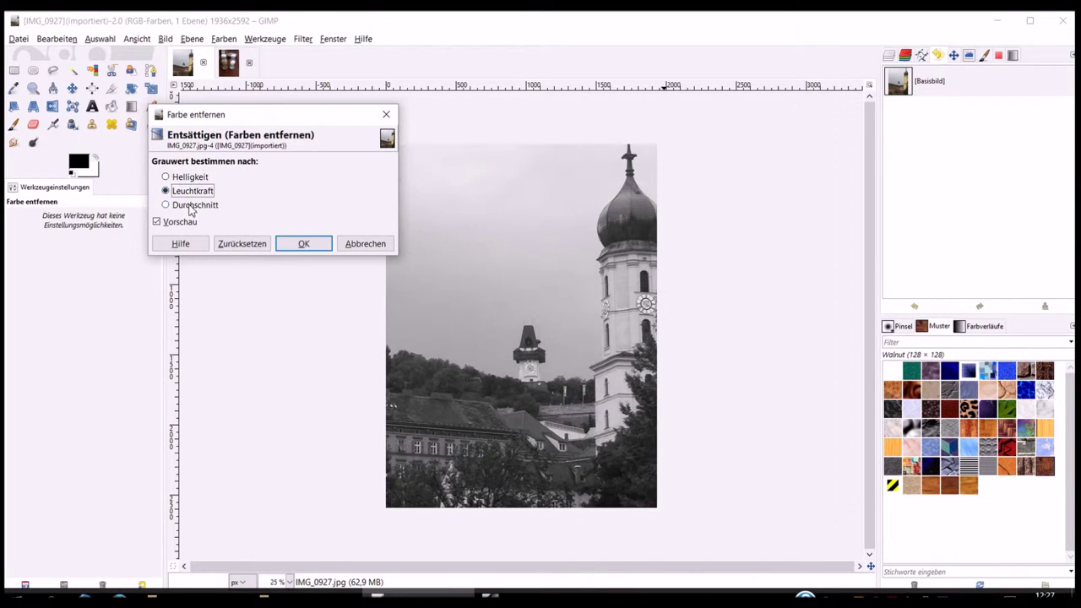
click(191, 206)
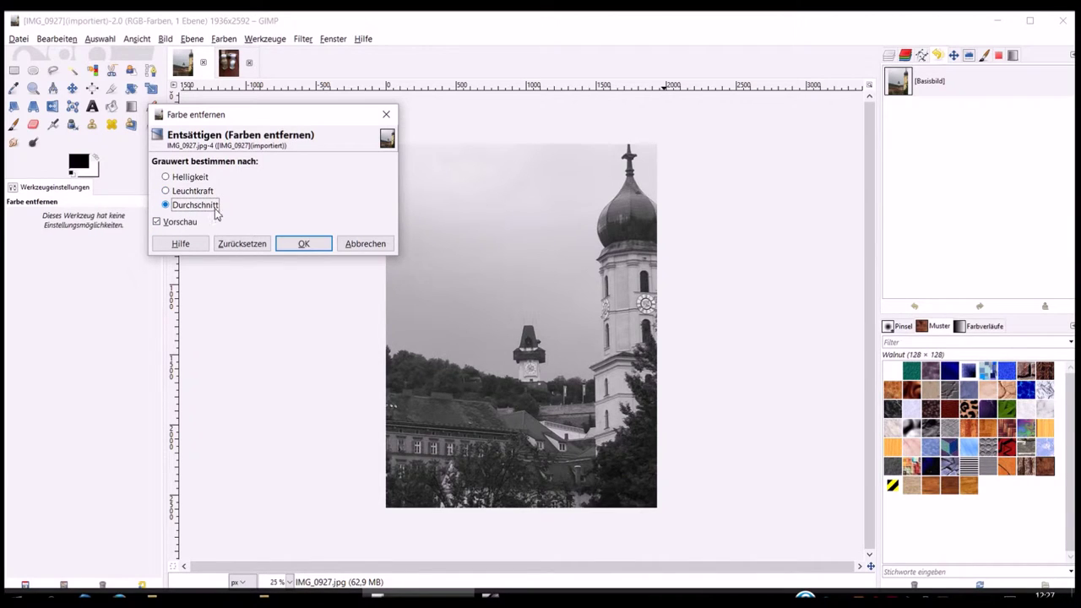
click(294, 250)
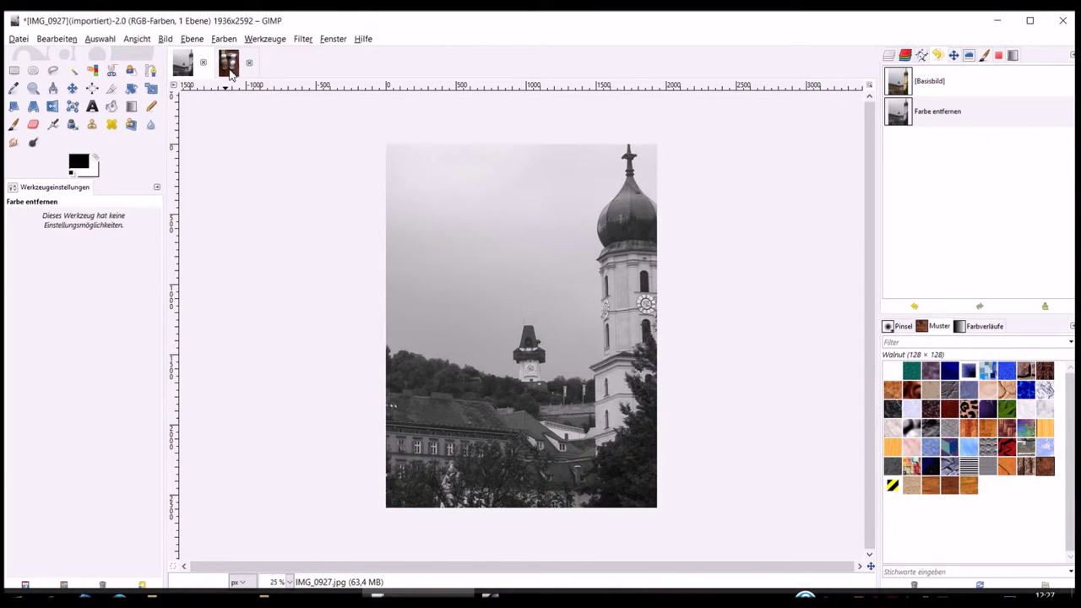
Step: Switch to the IMG_0911.jpg photo and zoom in on the two Almdudler bottles
click(230, 74)
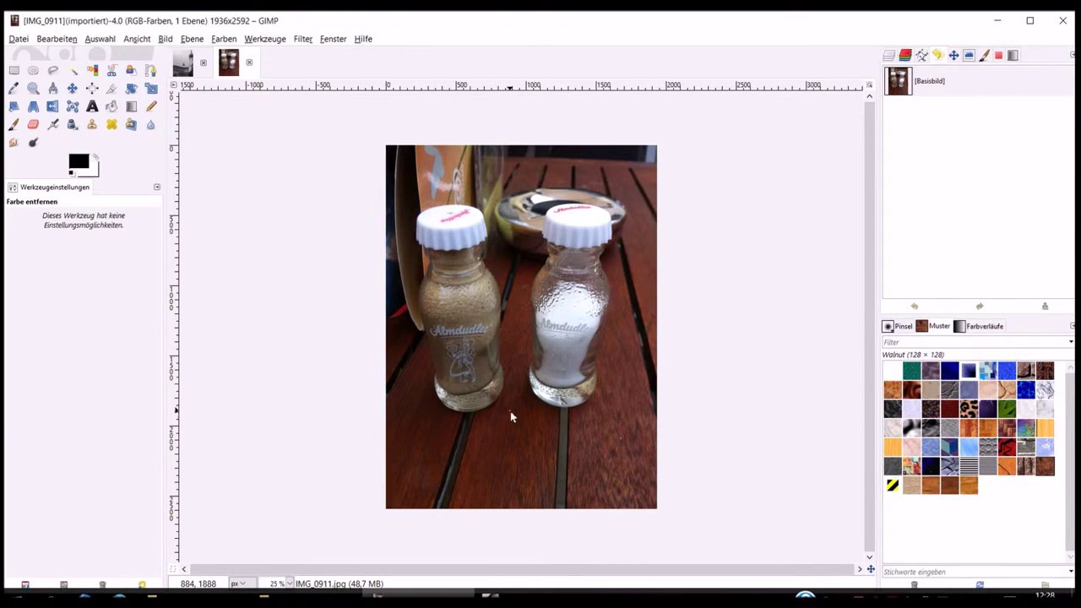
click(33, 88)
mouse_move(401, 188)
mouse_down()
mouse_move(439, 309)
mouse_move(521, 425)
mouse_up()
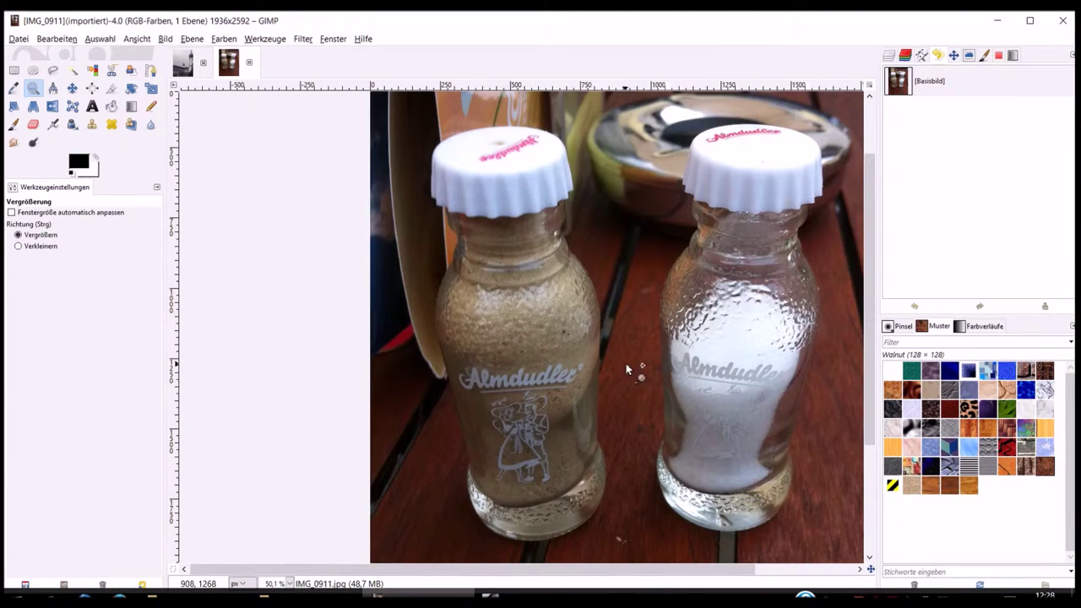
click(114, 70)
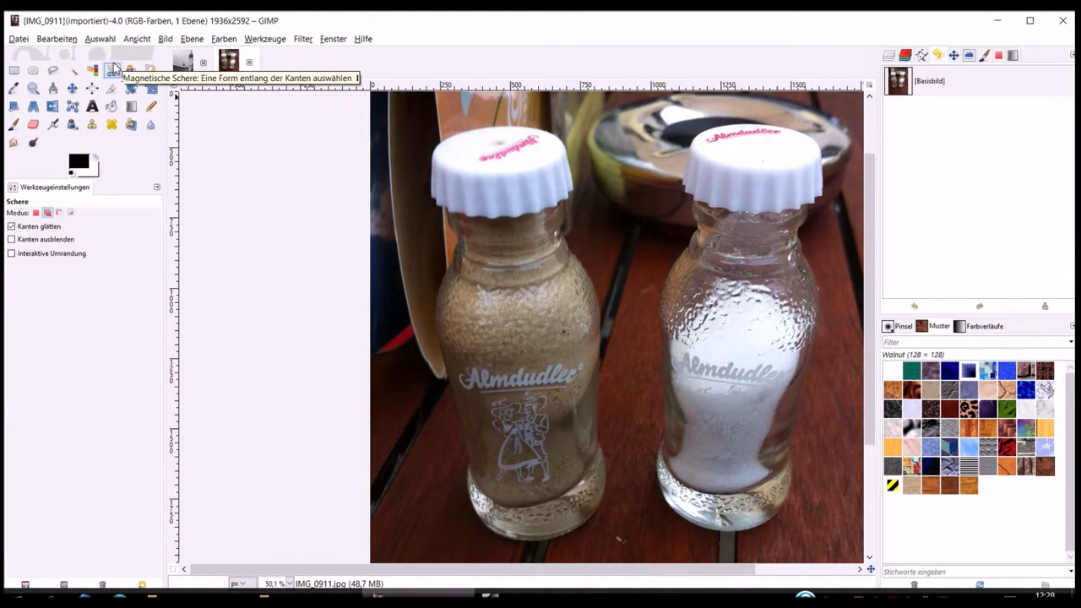
Step: Trace scissors points across the left bottle's cap and down its neck and right side
click(433, 151)
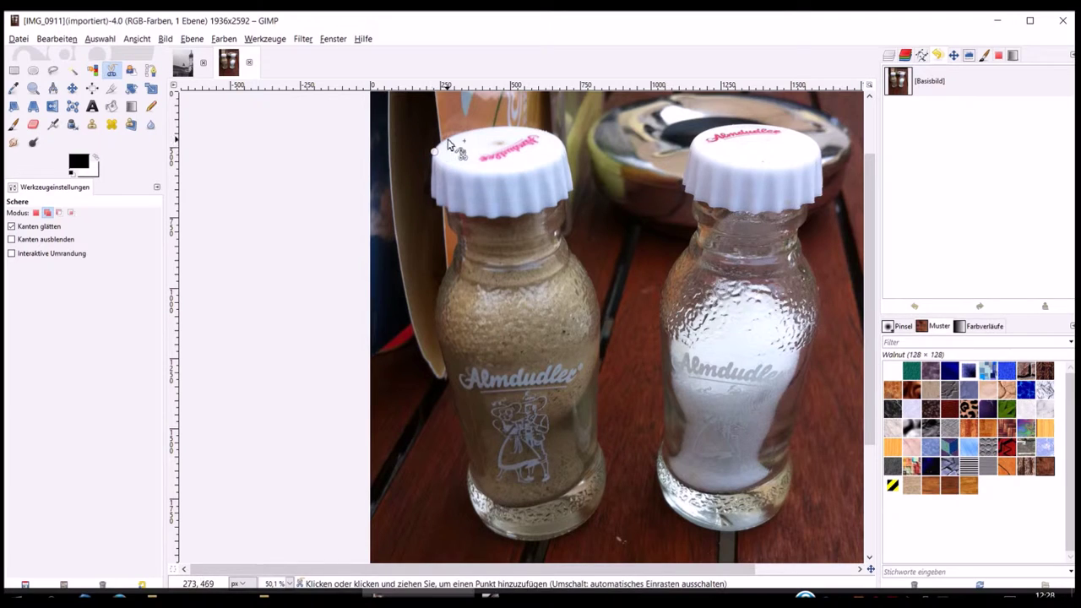
click(462, 133)
click(508, 128)
click(550, 131)
click(565, 148)
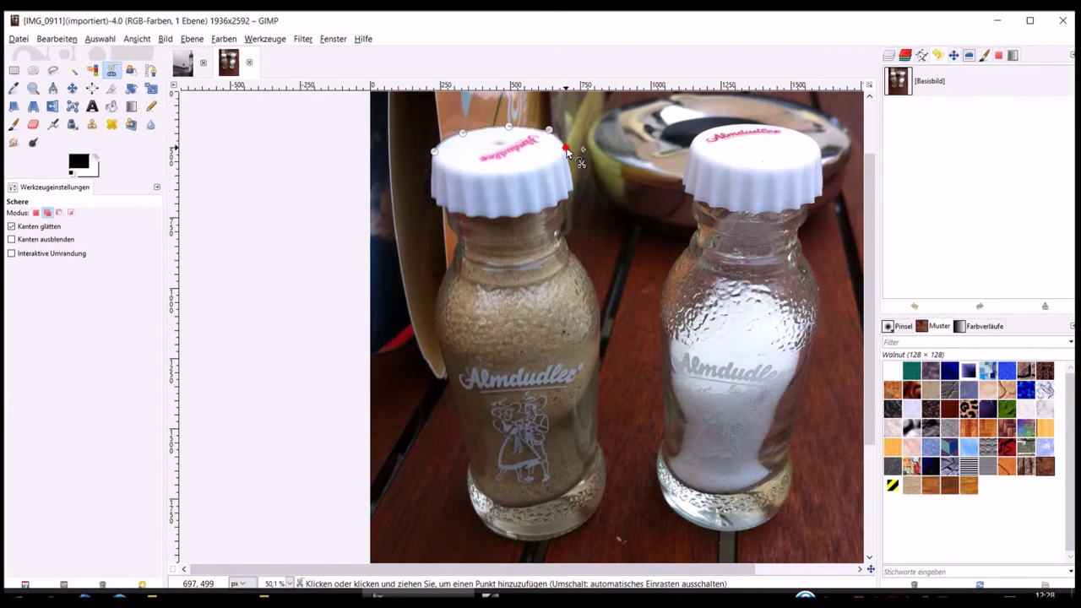
click(566, 203)
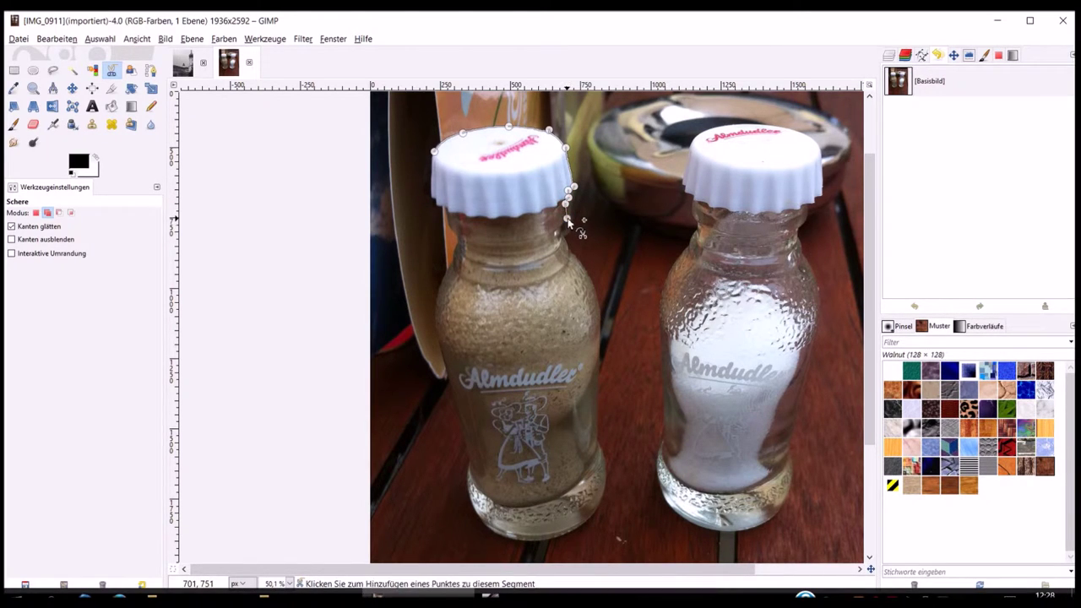
click(562, 235)
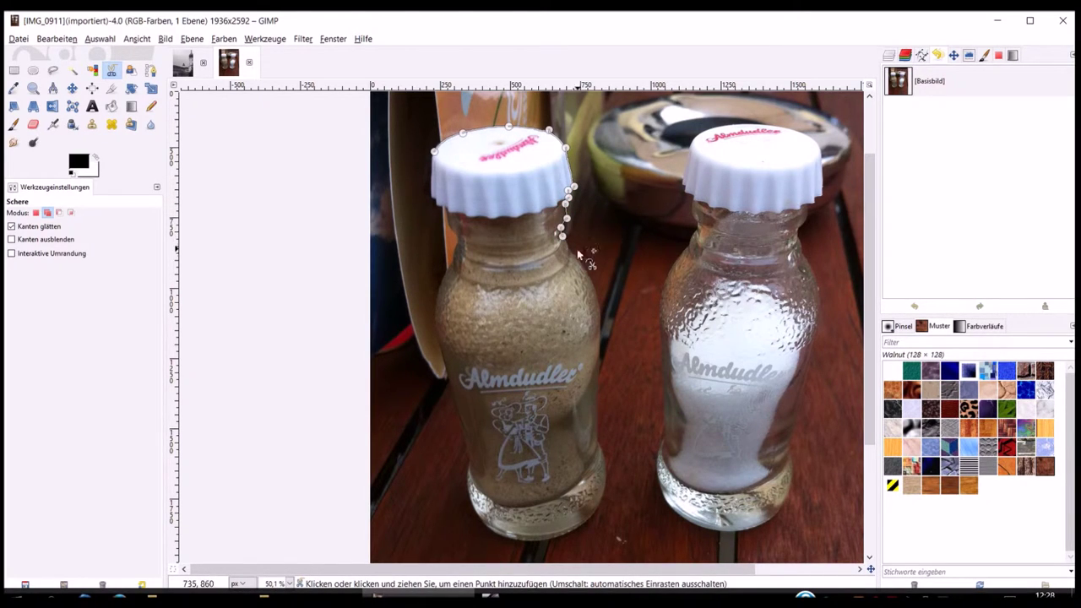
click(599, 303)
click(599, 382)
click(598, 440)
Step: Continue the outline along the lower right edge, the base and up the left side
click(607, 468)
click(601, 500)
click(581, 523)
click(543, 540)
click(501, 537)
click(475, 515)
click(466, 487)
click(468, 462)
click(452, 398)
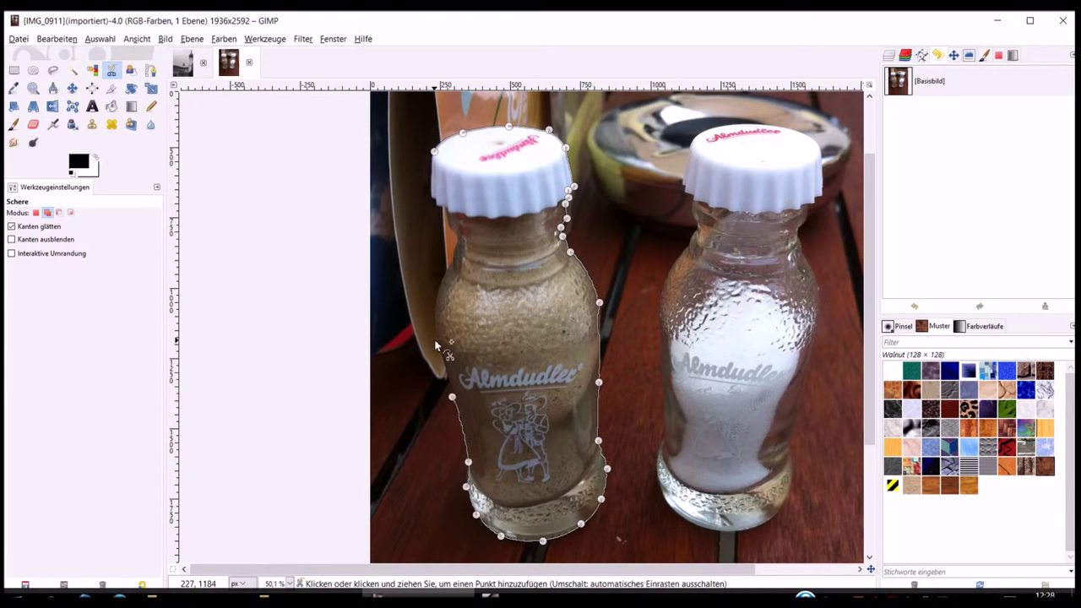
click(436, 338)
Step: Trace up to the neck and around the cap, closing the outline on its starting point
click(444, 277)
click(452, 261)
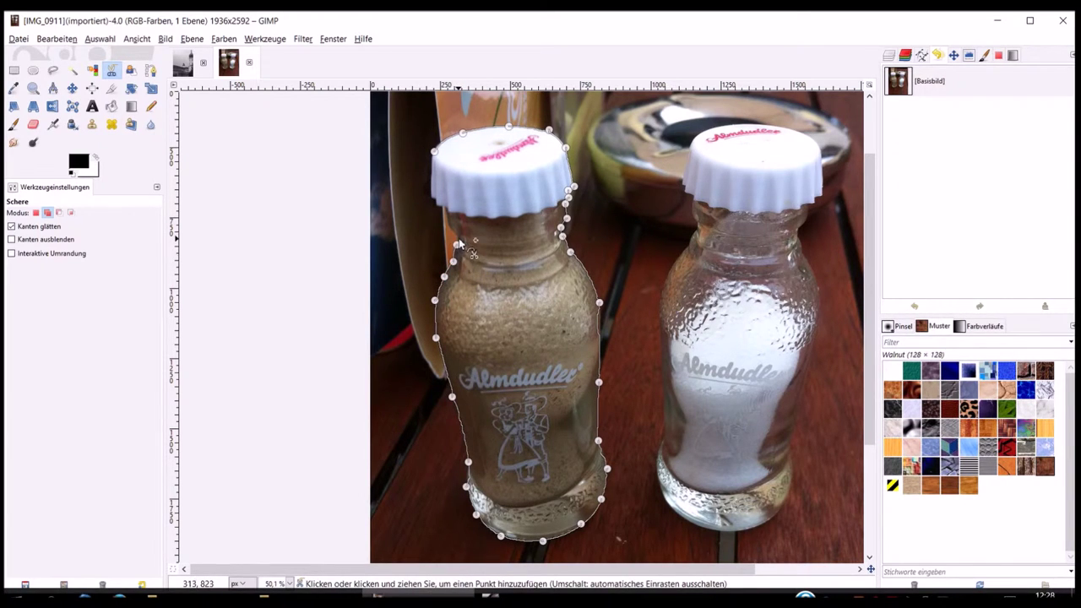
click(446, 222)
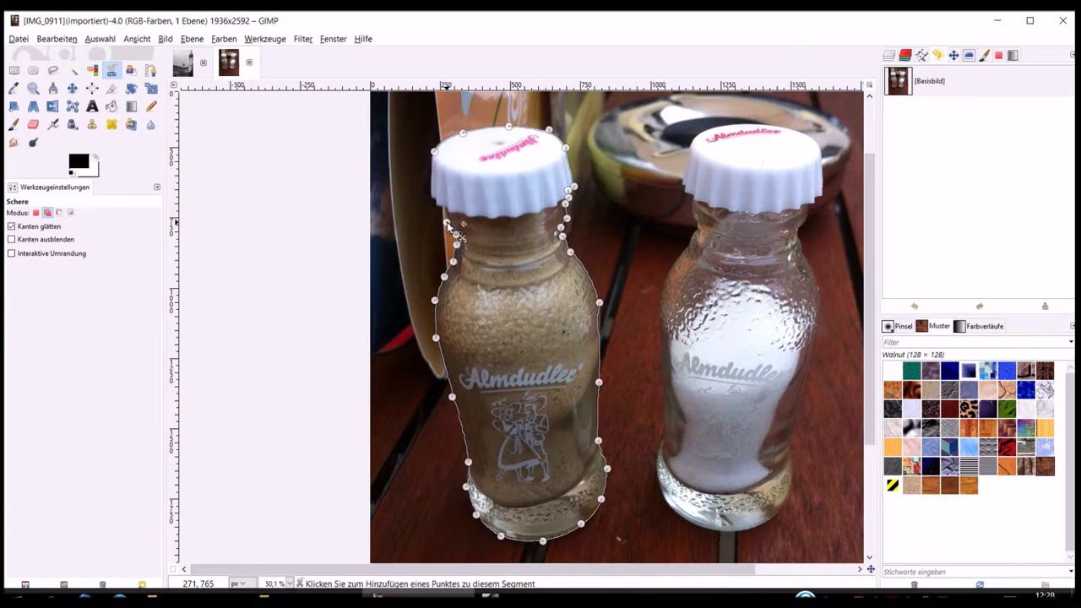
click(488, 196)
click(431, 198)
click(431, 179)
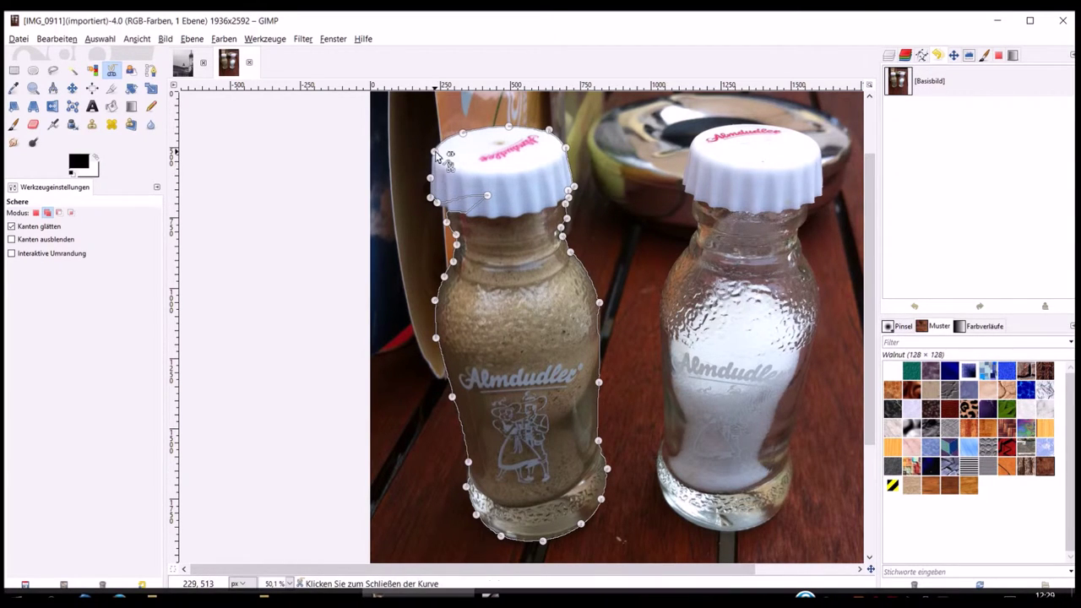
click(435, 154)
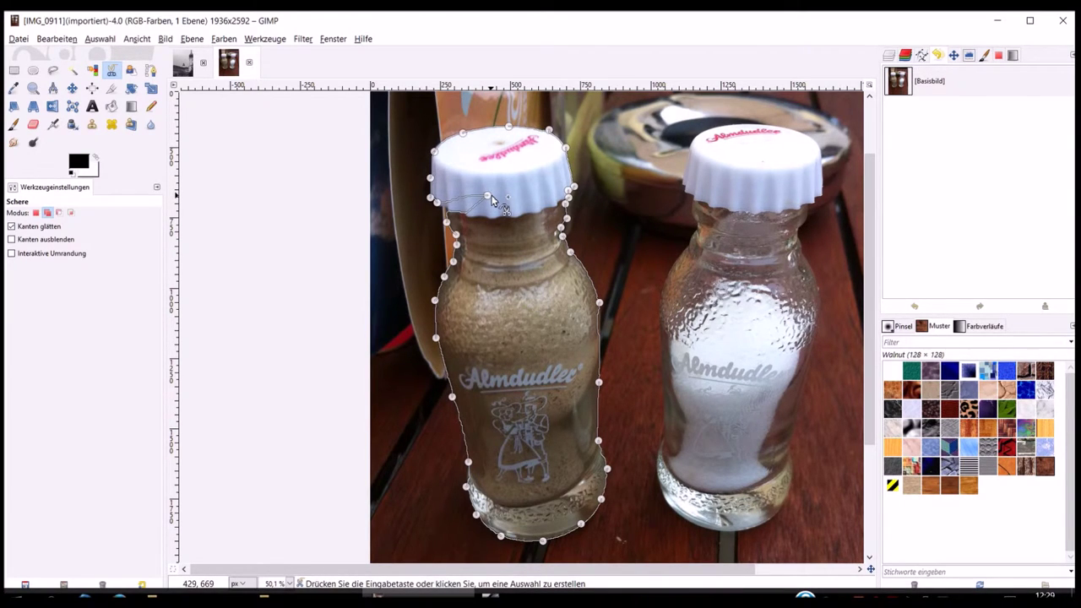
scroll(493, 201, up, 1)
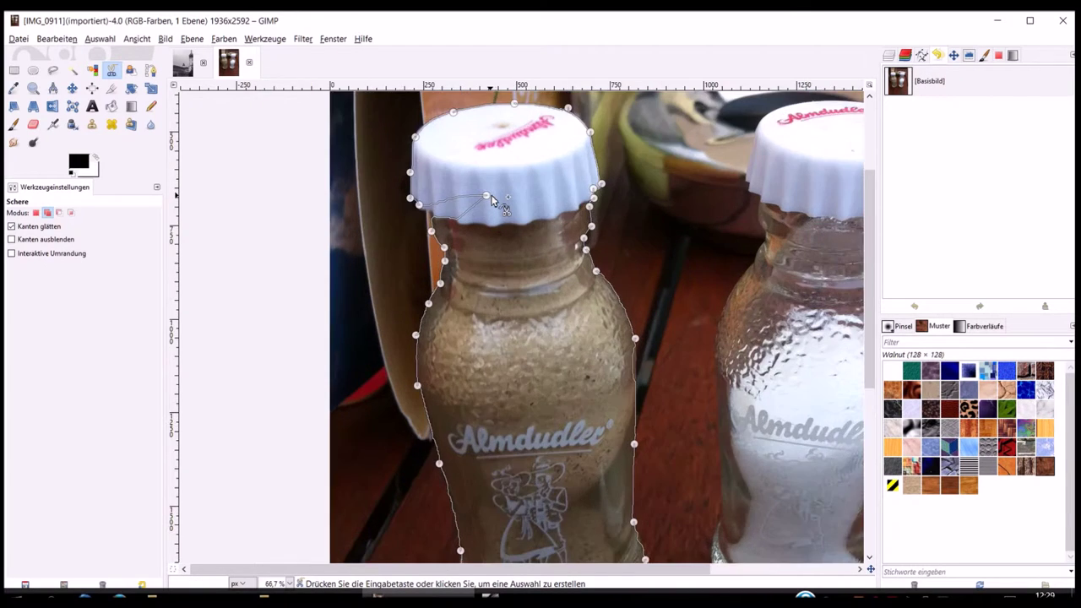
Step: Move stray outline points onto the cap's lower-left edge and the neck edge
scroll(492, 200, up, 1)
scroll(493, 201, up, 1)
scroll(492, 201, up, 1)
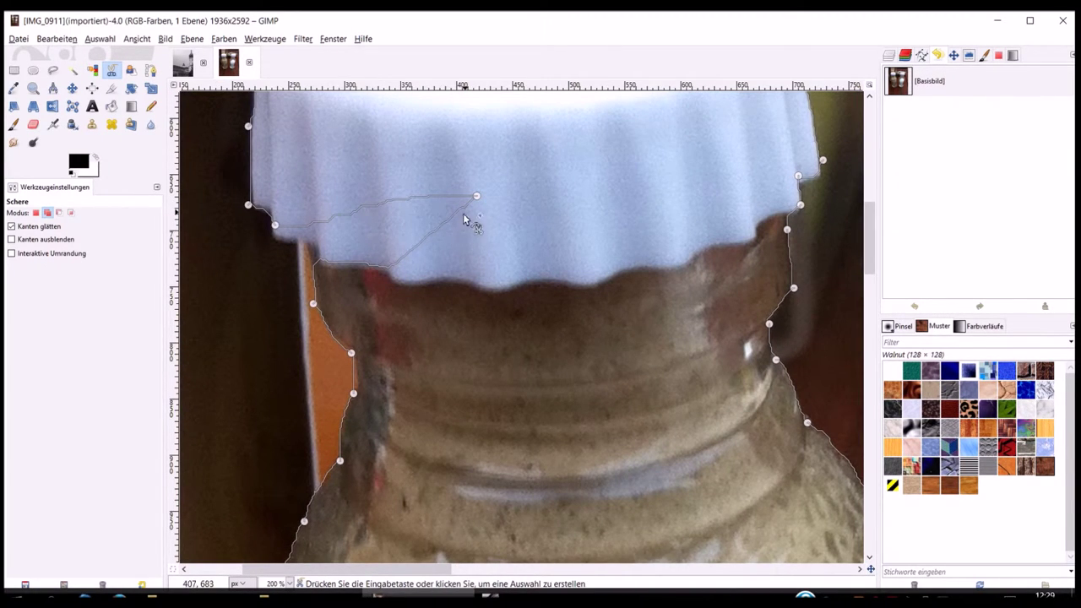
drag(478, 198, 281, 244)
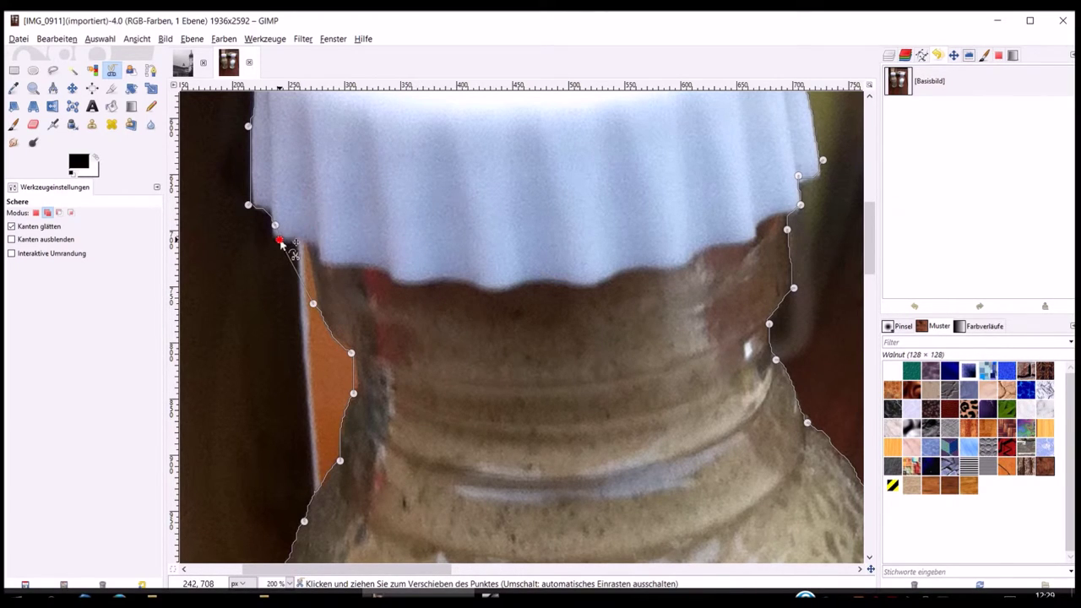
drag(281, 243, 304, 241)
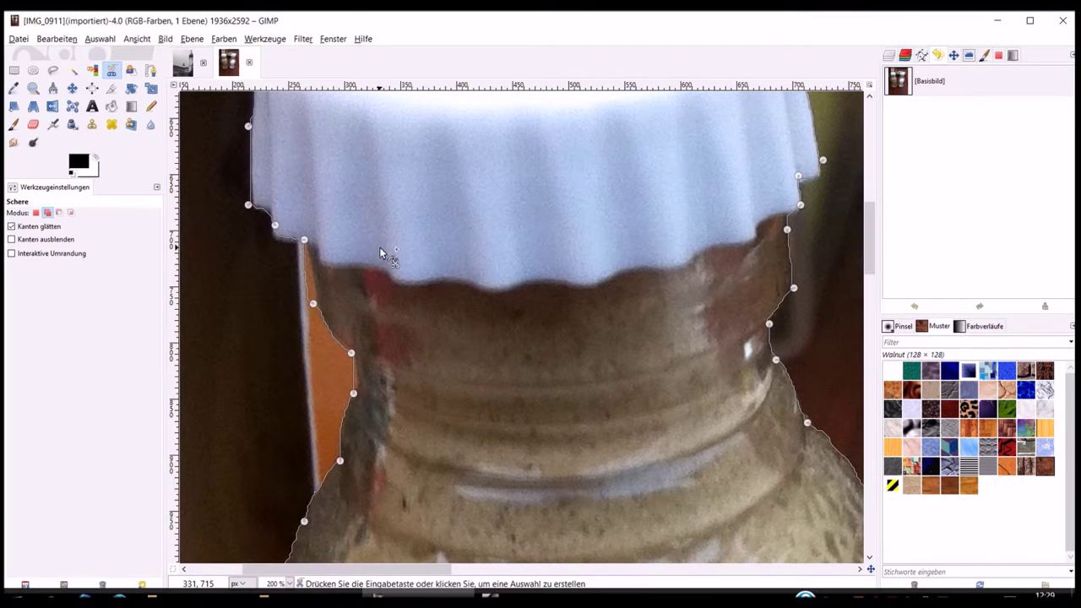
drag(313, 303, 318, 299)
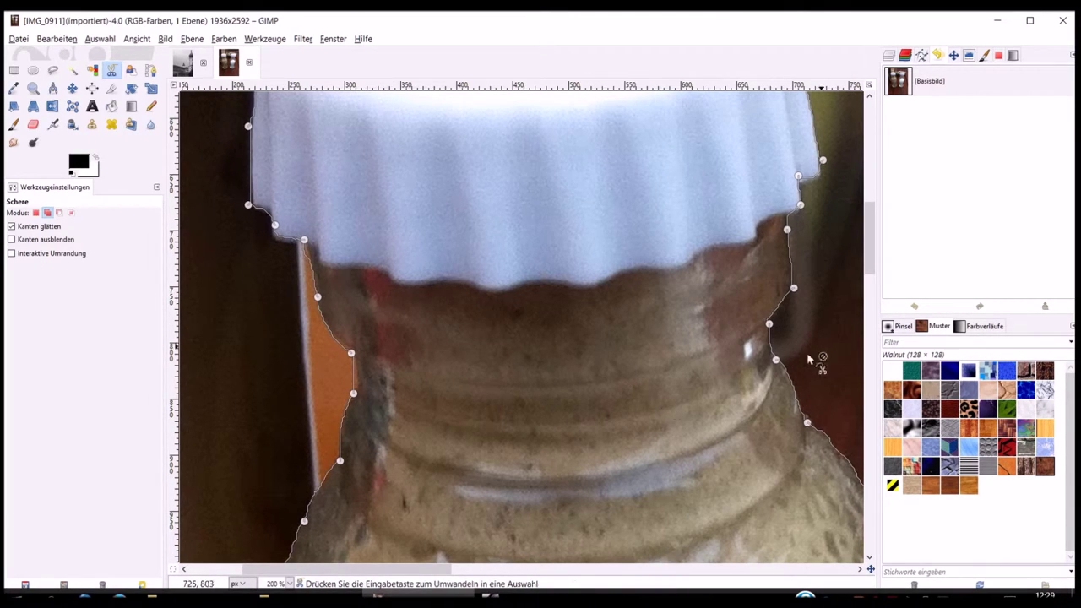
drag(865, 260, 867, 424)
drag(443, 570, 518, 573)
drag(870, 415, 875, 326)
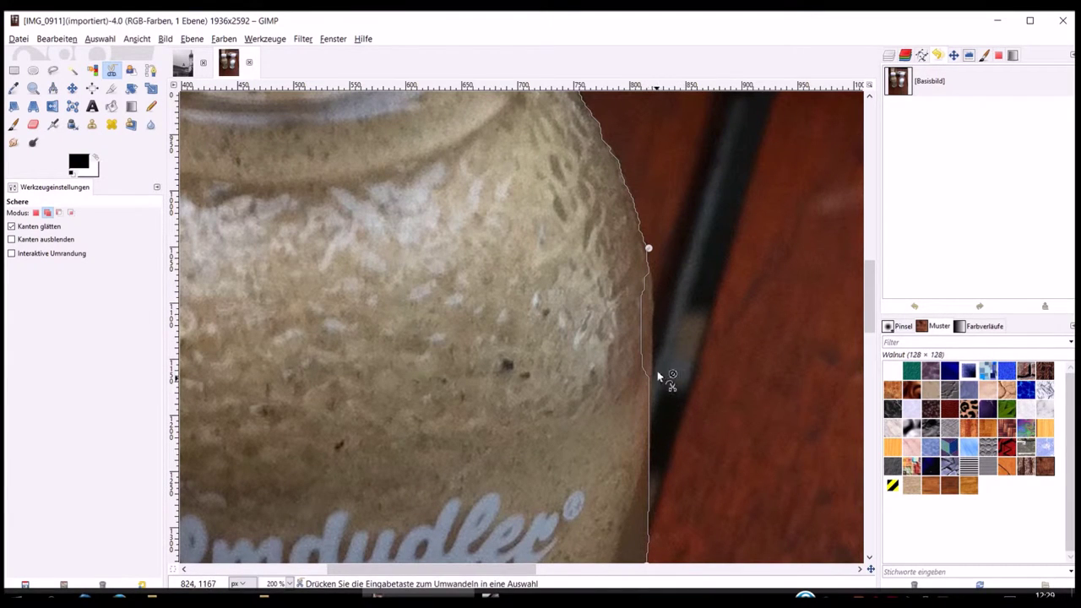
drag(870, 329, 876, 323)
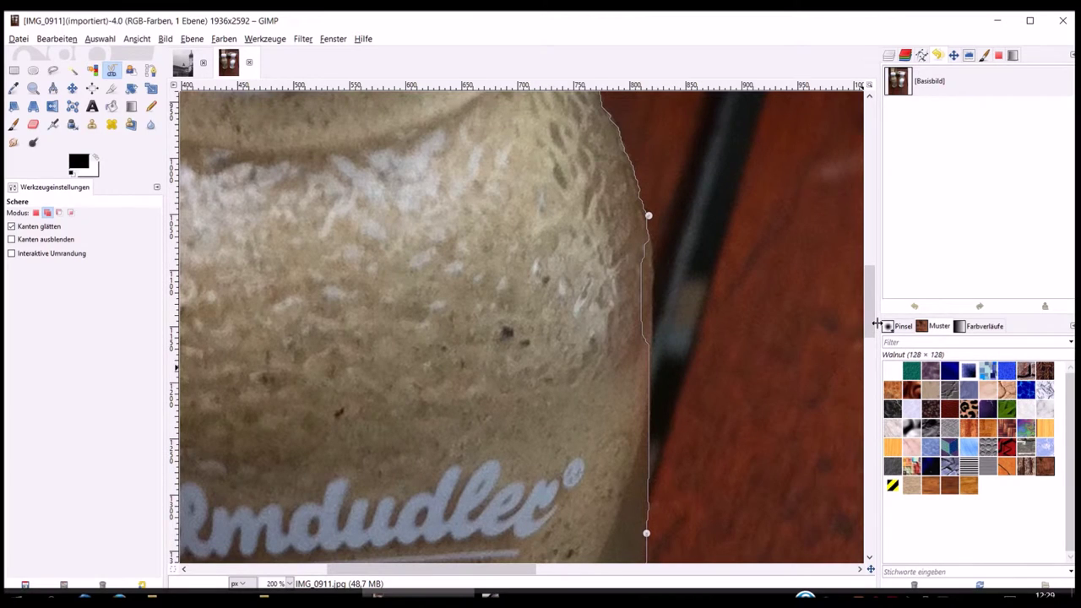
Step: Add a point on the bottle's right edge and pull another point onto the cap's edge
click(642, 302)
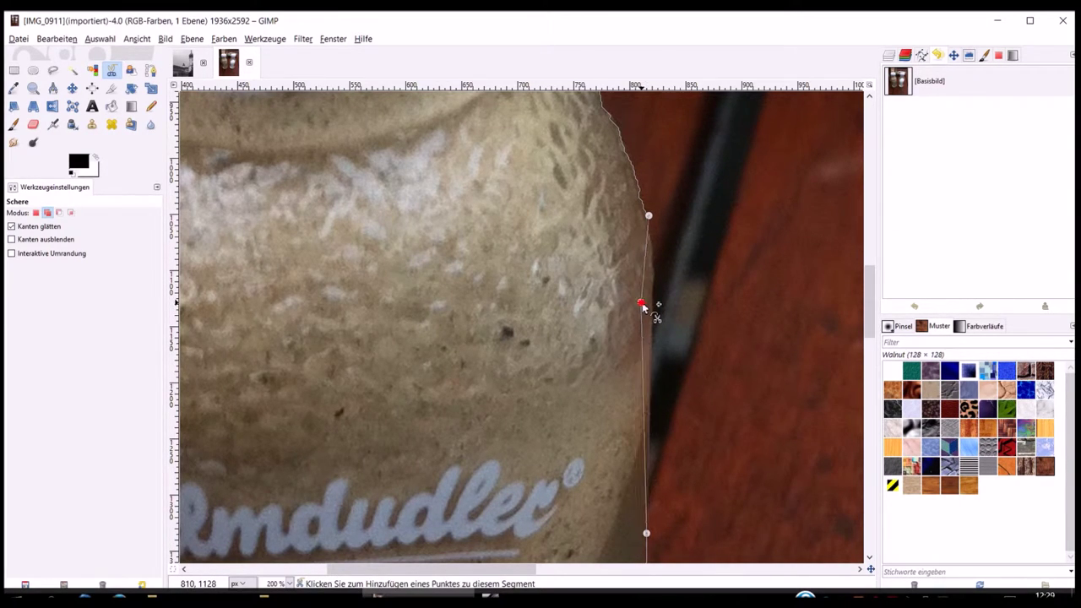
drag(642, 305, 658, 299)
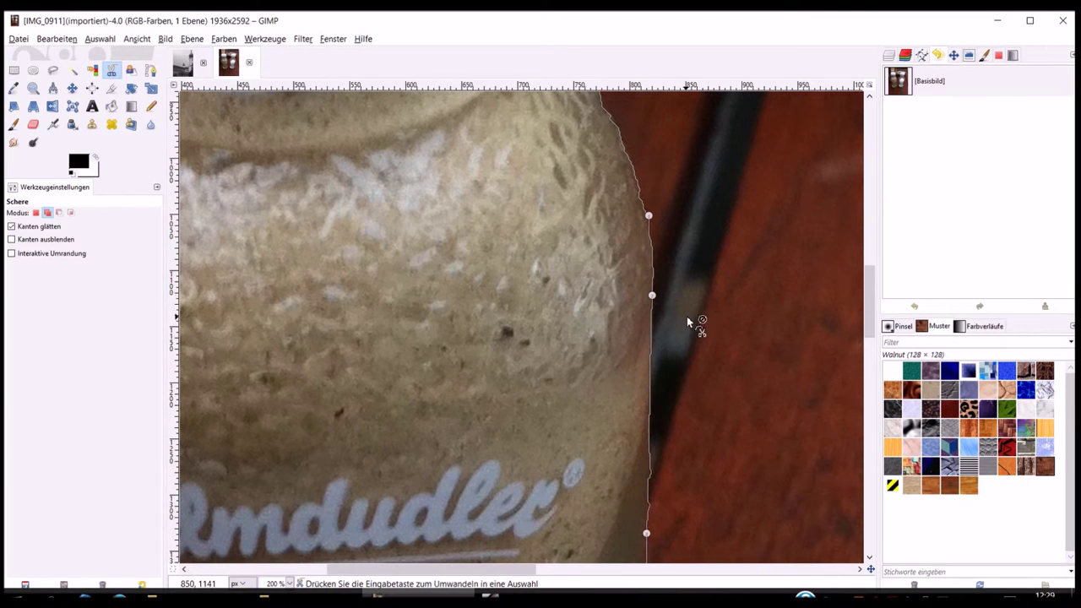
drag(870, 302, 886, 207)
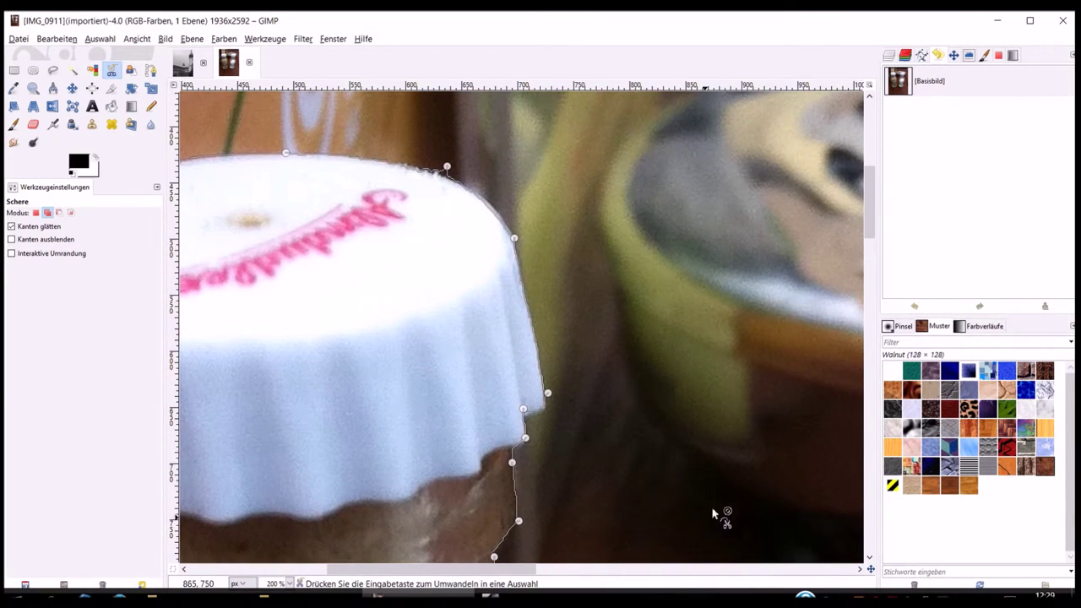
drag(476, 570, 403, 572)
drag(675, 168, 675, 177)
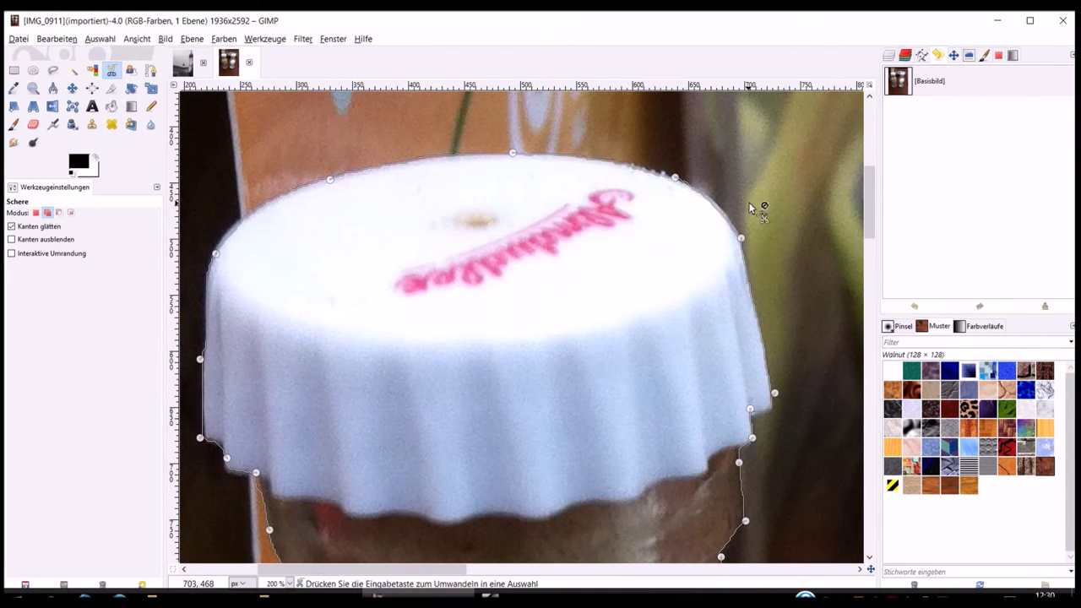
ctrl+scroll(649, 484, down, 1)
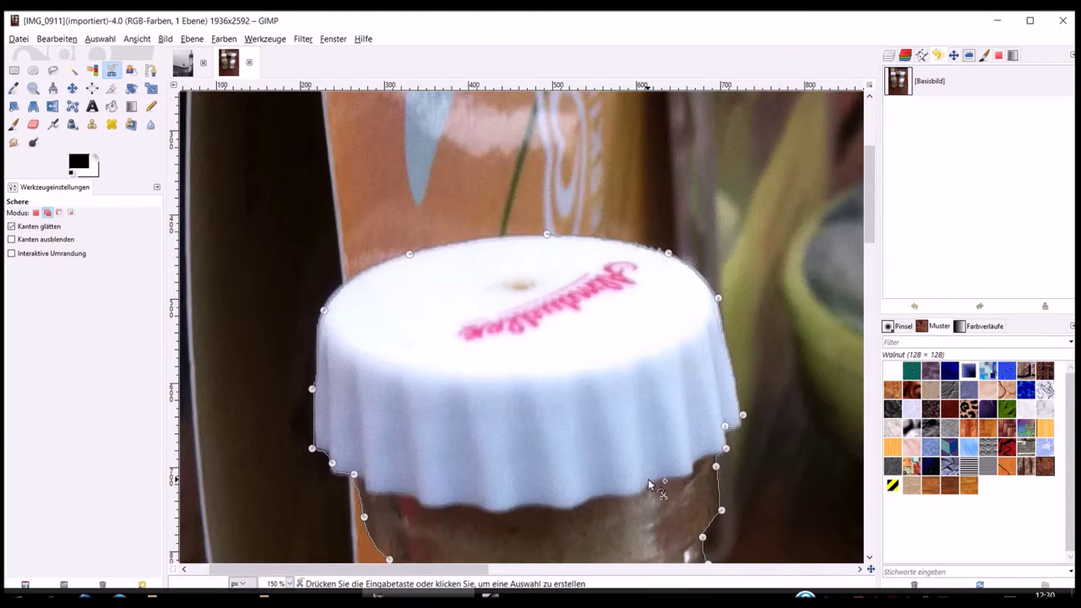
ctrl+scroll(649, 485, down, 1)
ctrl+scroll(650, 485, down, 1)
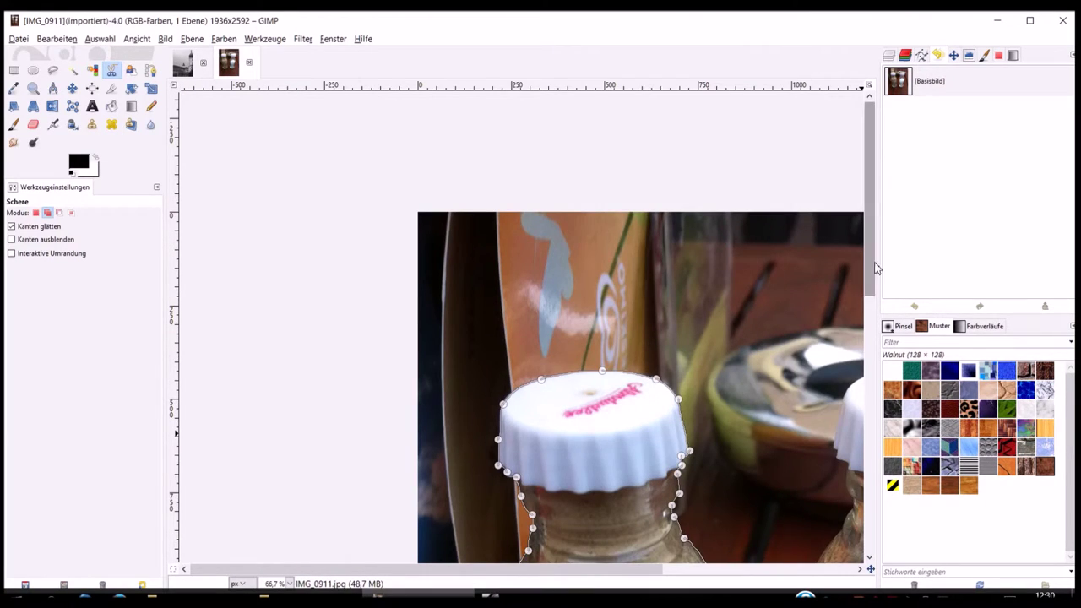
Step: Zoom out to fit the photo and convert the scissors outline into a selection of the left bottle
drag(874, 265, 876, 328)
key(minus)
key(minus)
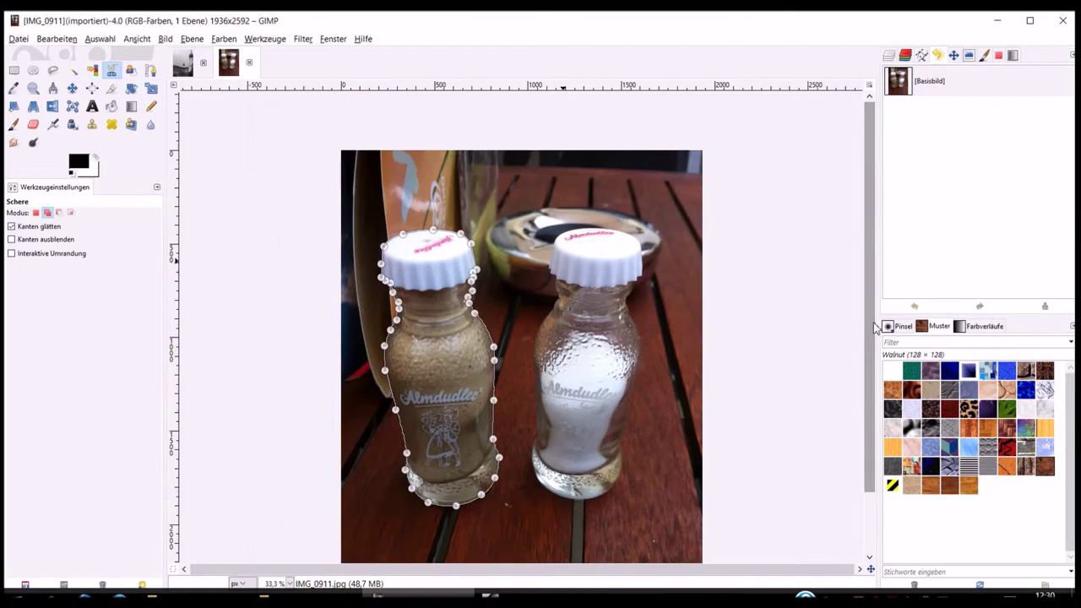
key(minus)
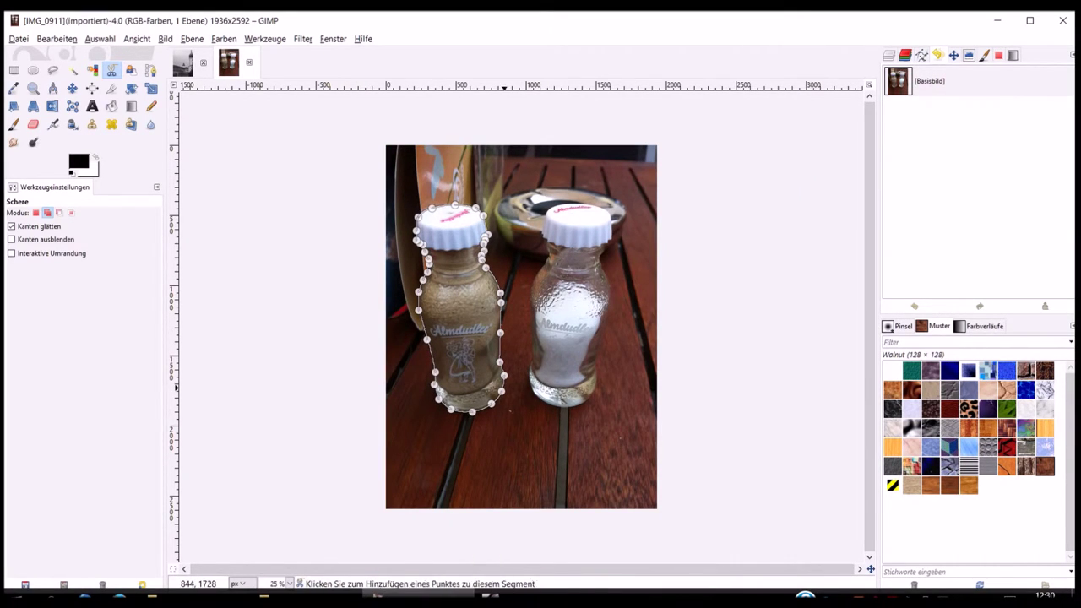
click(463, 242)
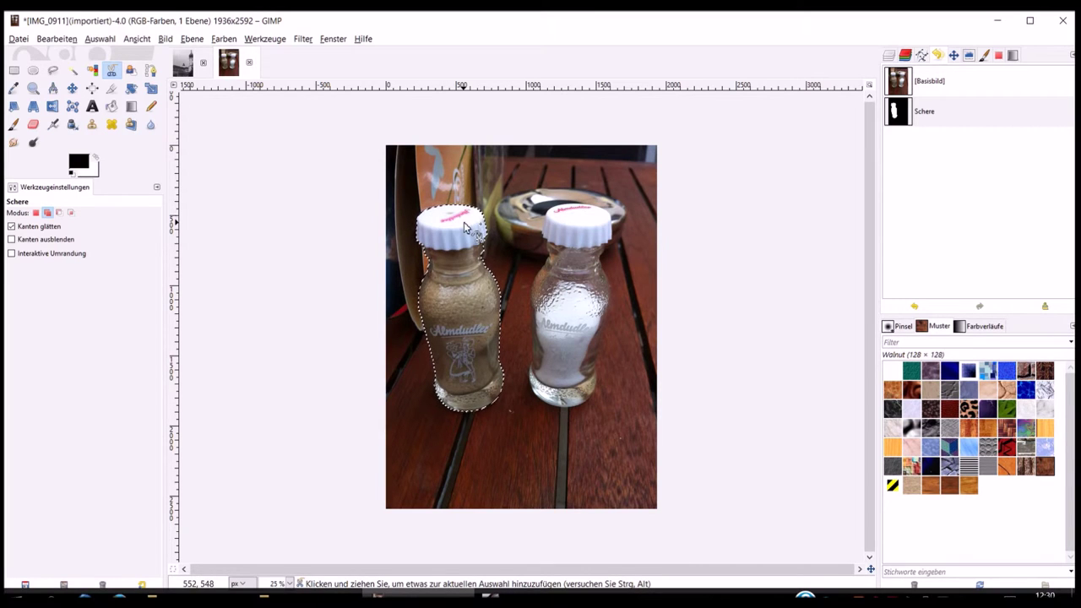
Step: Invert the bottle selection with Auswahl > Invertieren so the background is selected
click(100, 39)
click(108, 79)
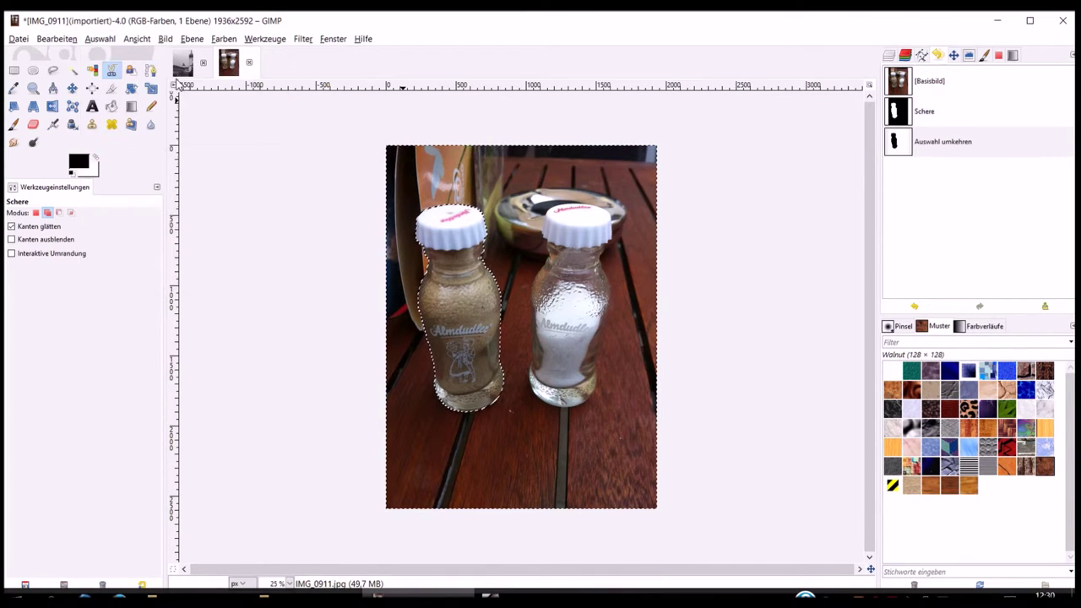
click(93, 41)
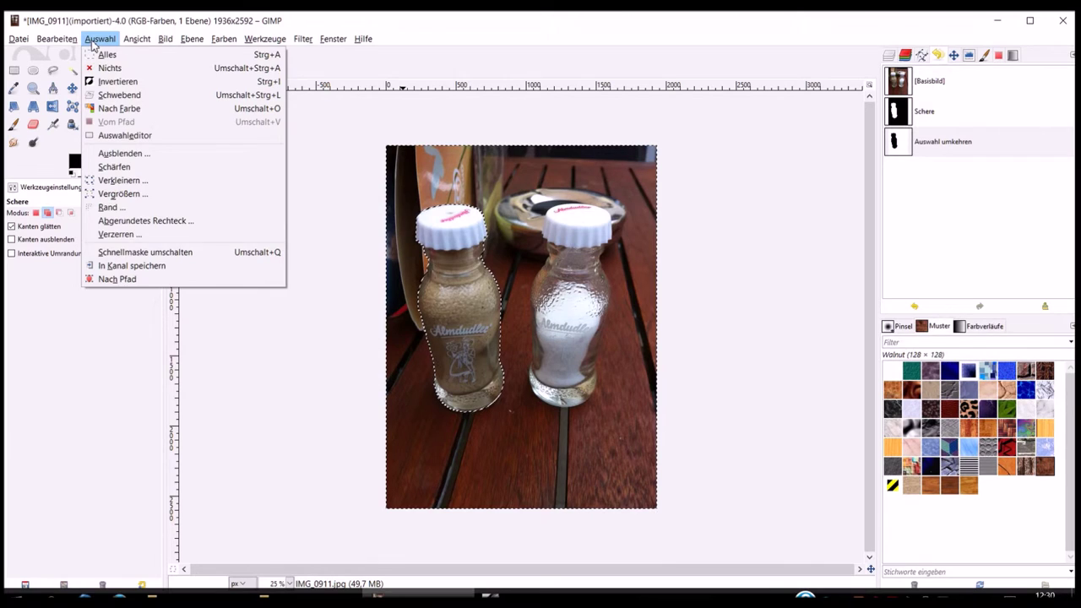
click(93, 42)
click(97, 39)
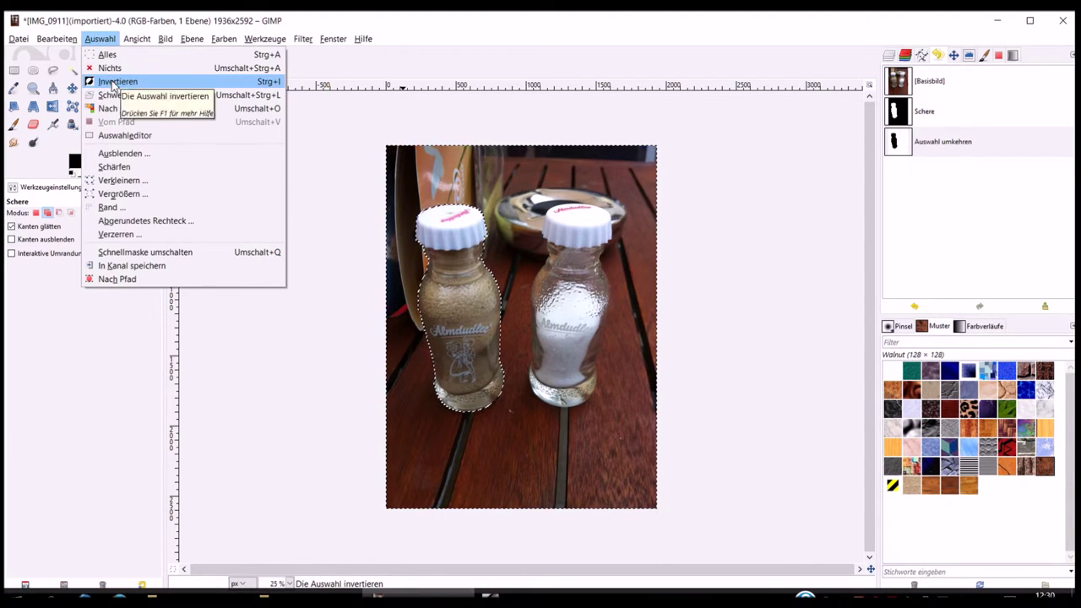
click(110, 80)
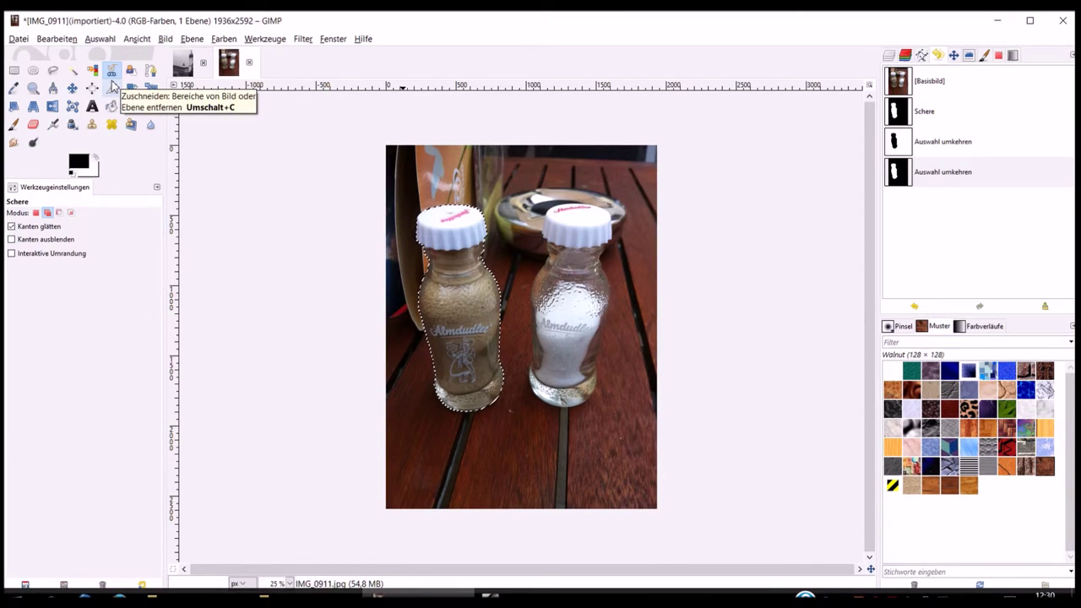
click(96, 40)
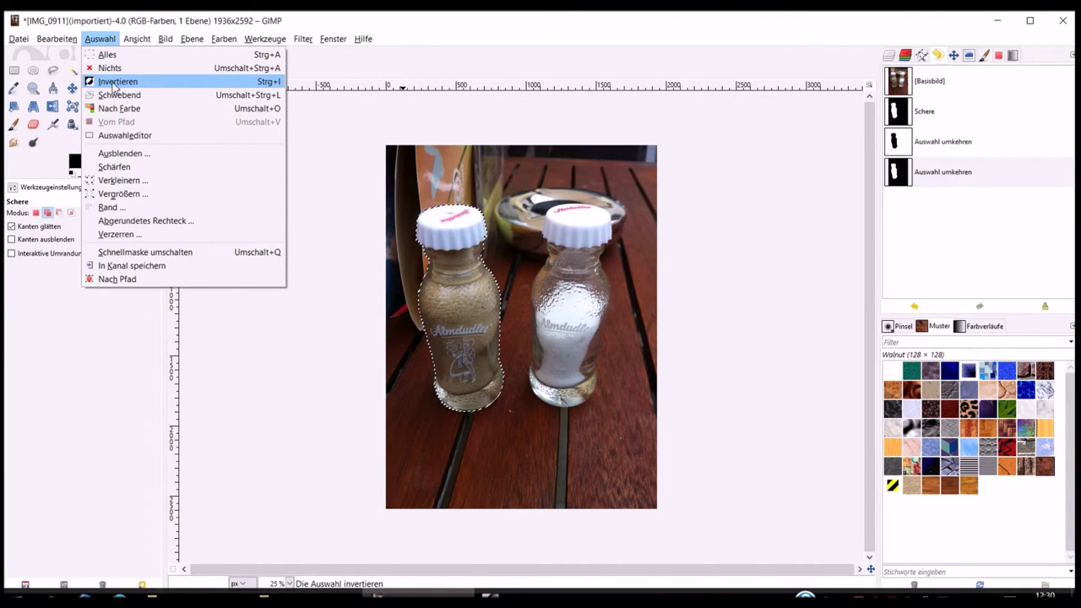
click(156, 82)
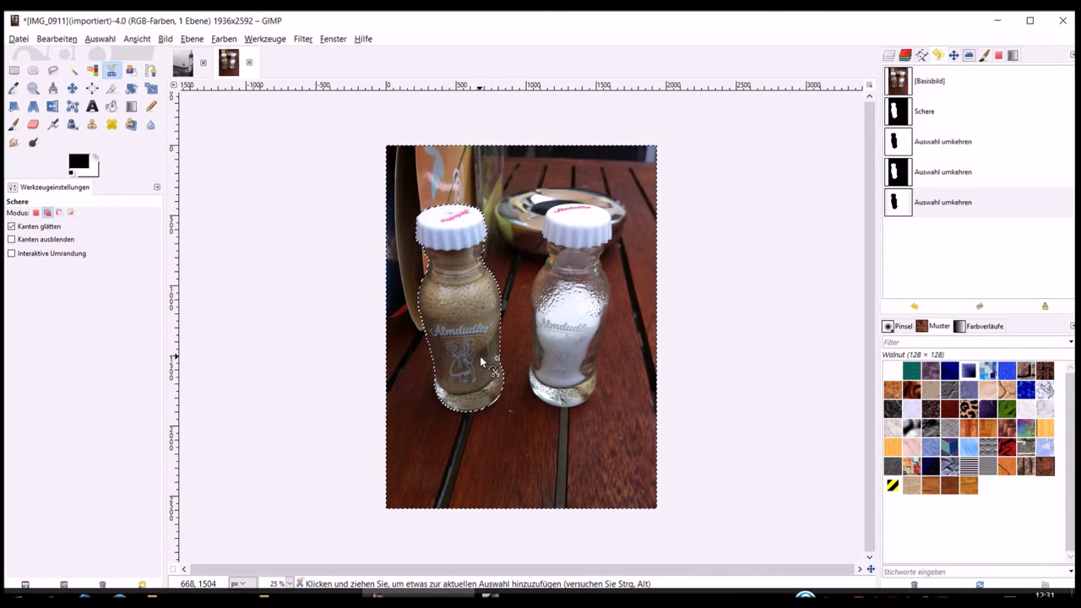
click(101, 39)
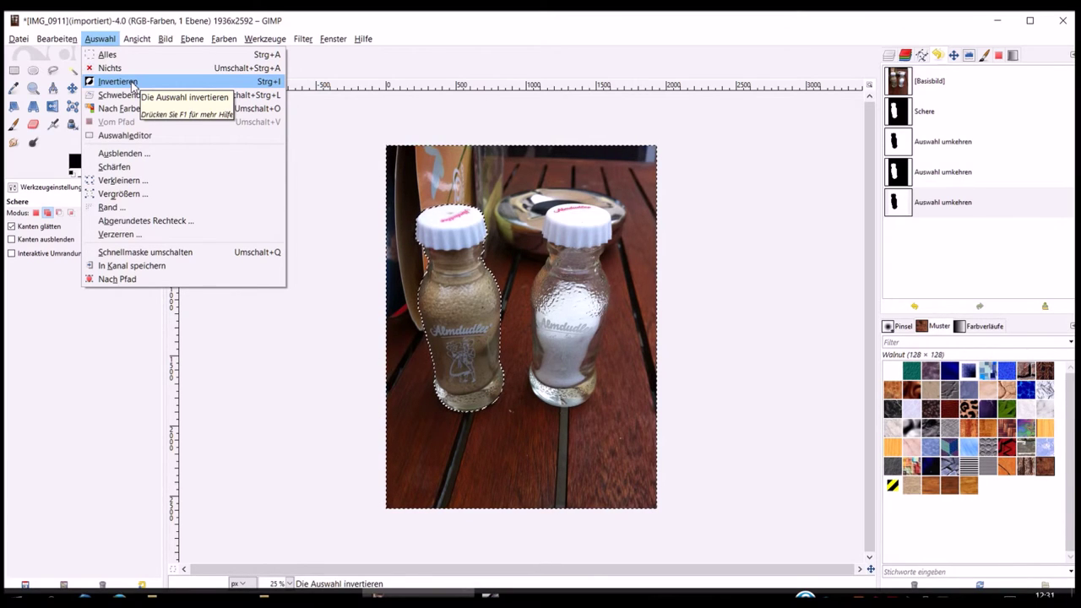
click(106, 44)
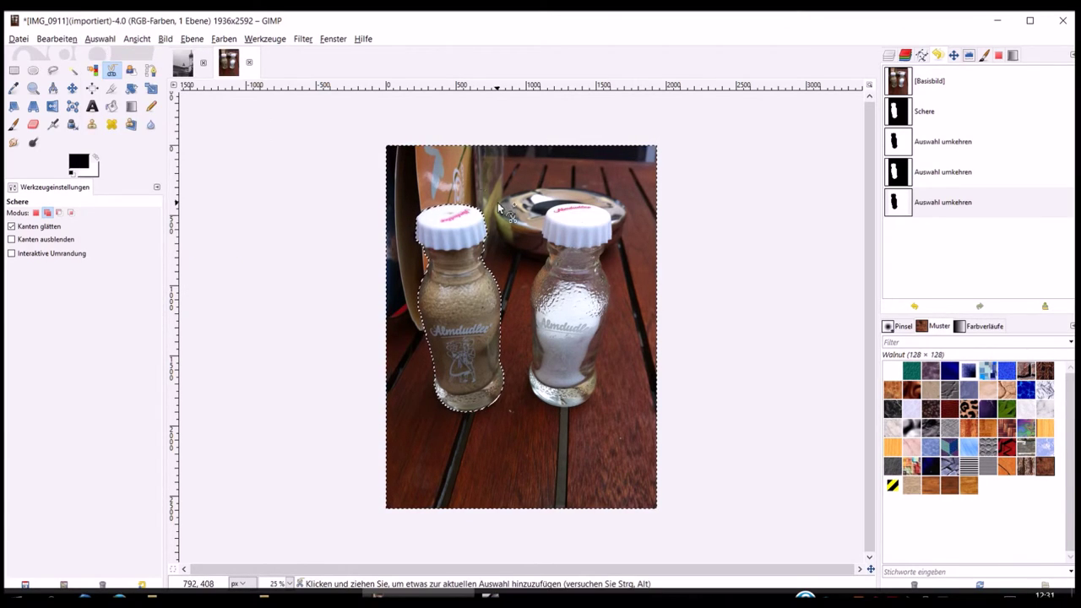
Step: Desaturate the selected background with Luminosity (Leuchtkraft) mode, leaving the left bottle in colour
click(191, 39)
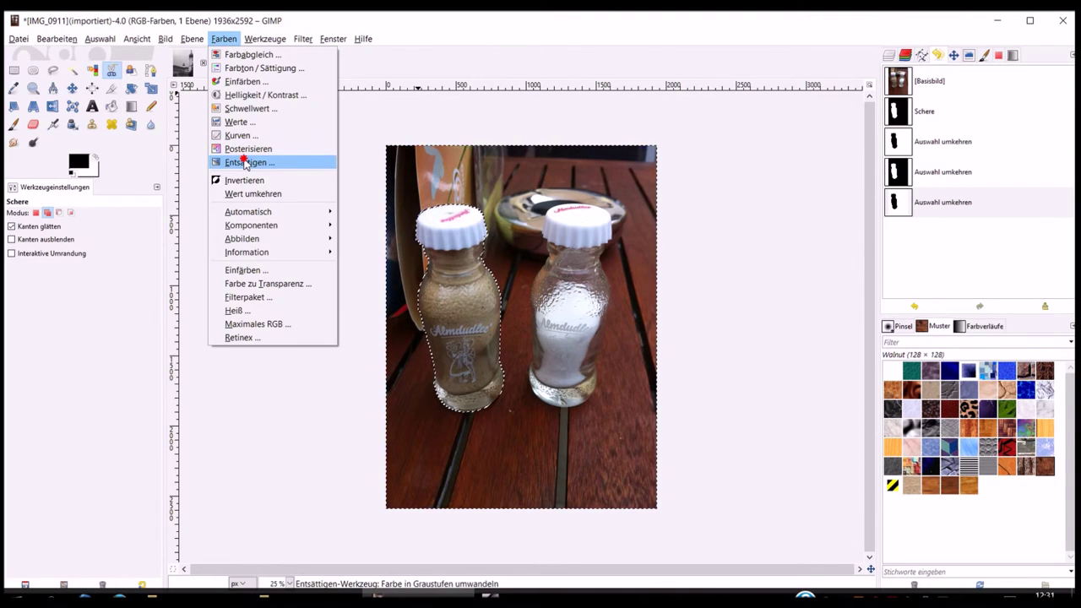
click(245, 162)
drag(312, 112, 279, 97)
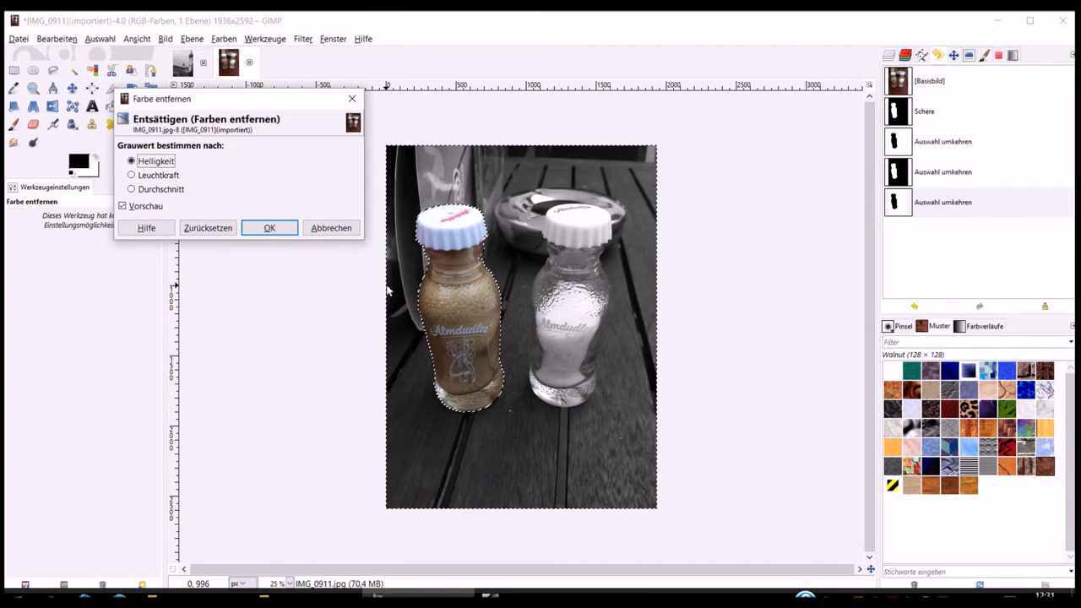
click(161, 175)
click(162, 190)
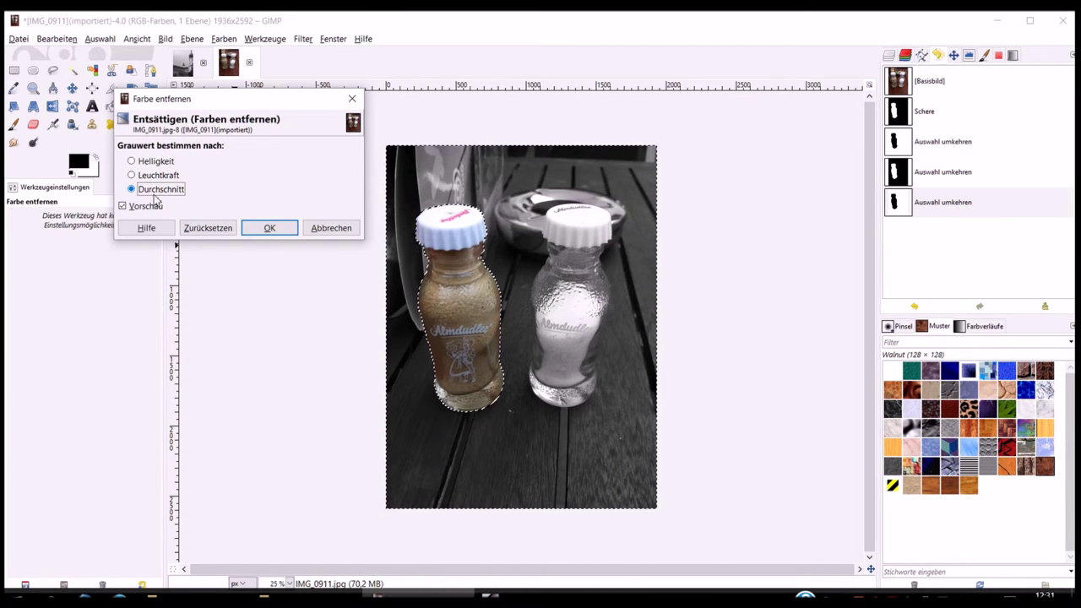
click(169, 175)
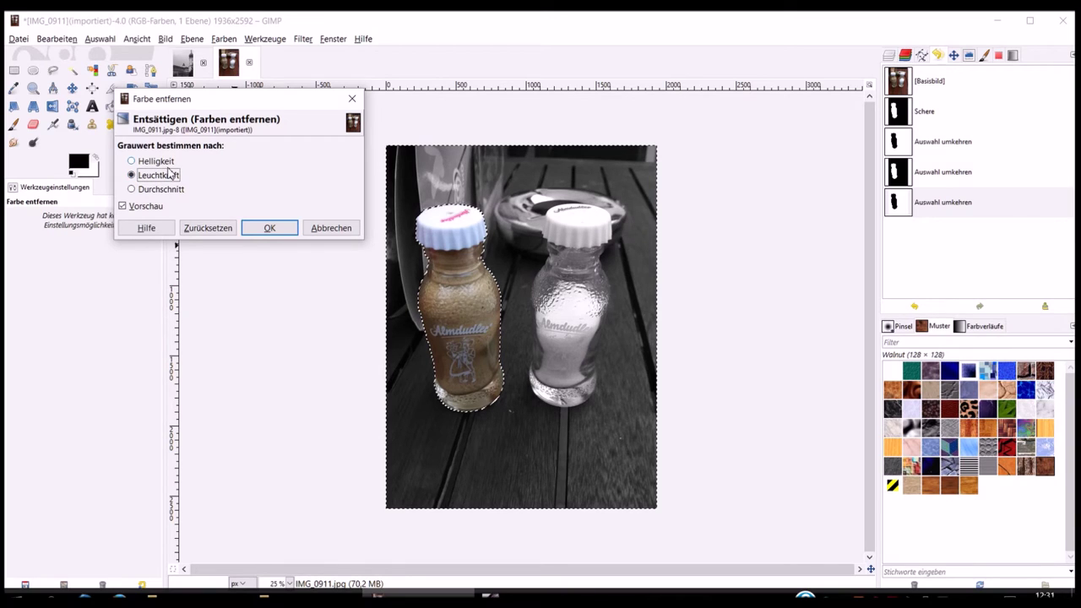
click(269, 228)
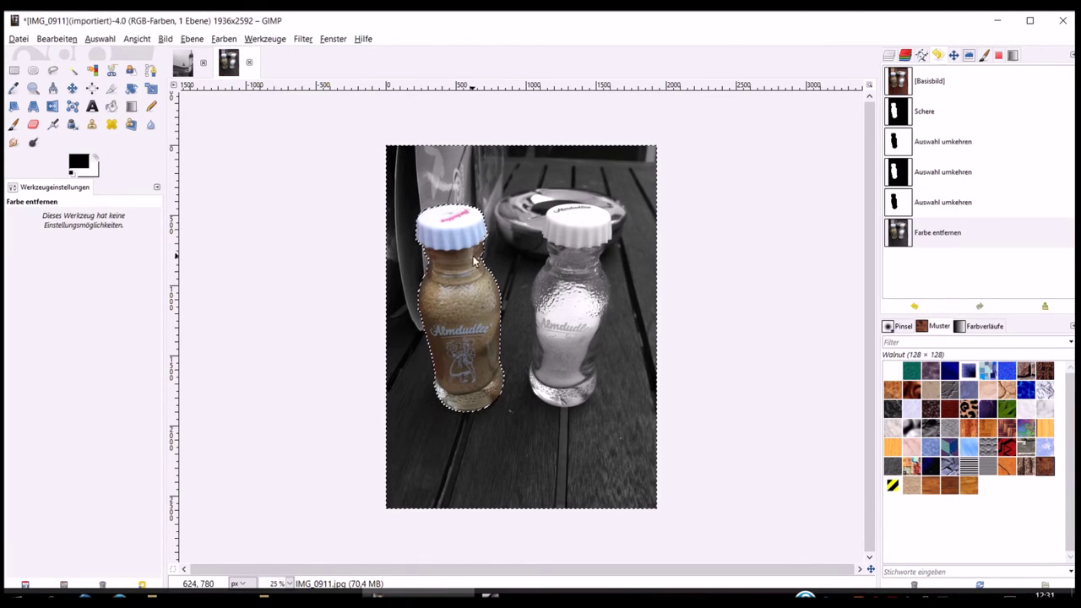
click(100, 39)
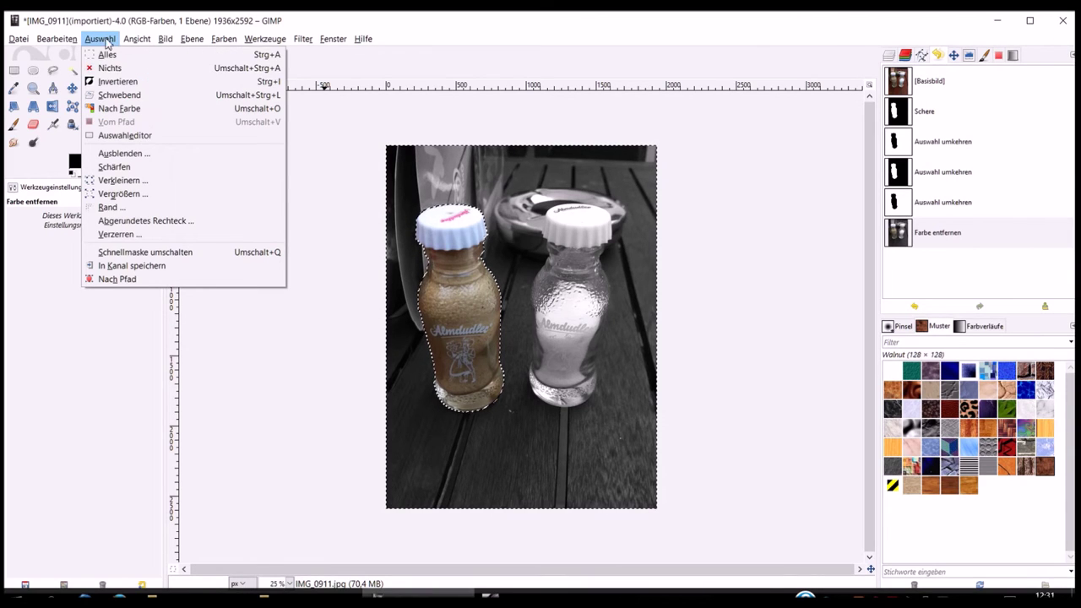
Step: Select nothing, then compare the original base image in Undo History against the colour-key version
click(131, 73)
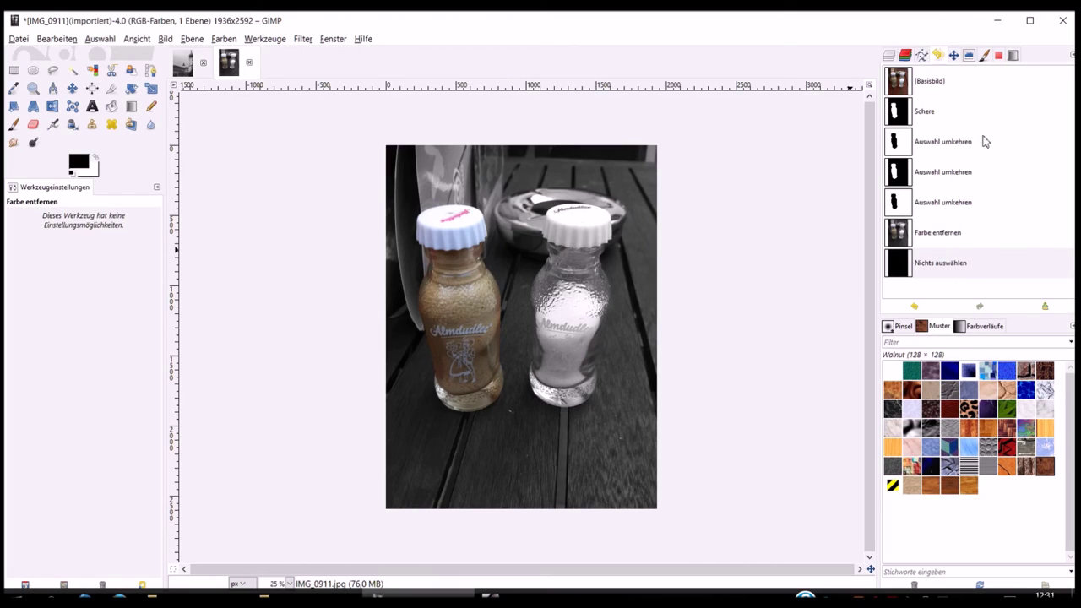
click(937, 82)
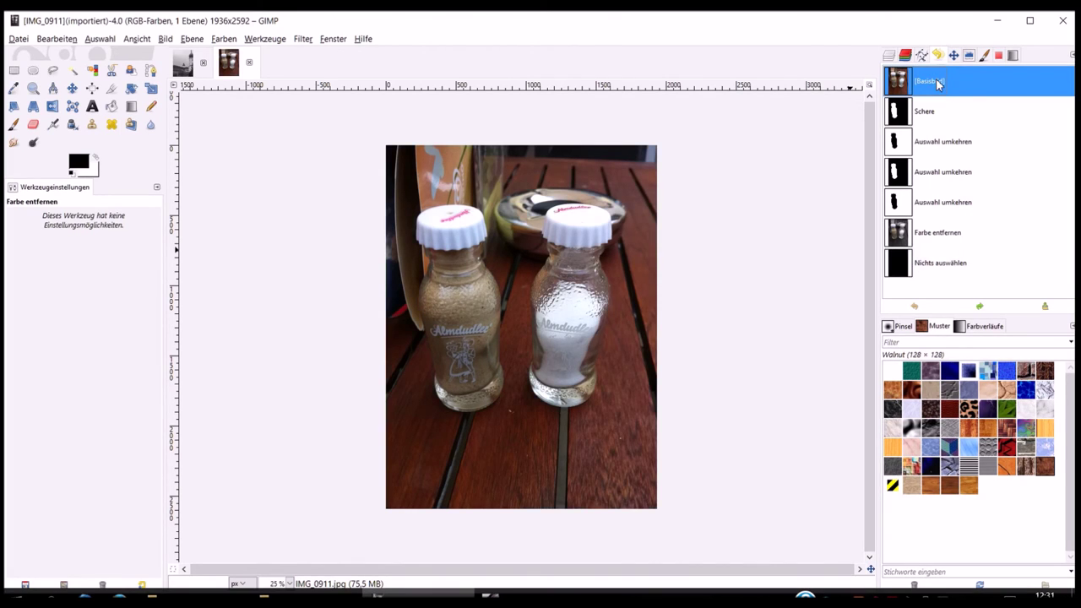
click(936, 271)
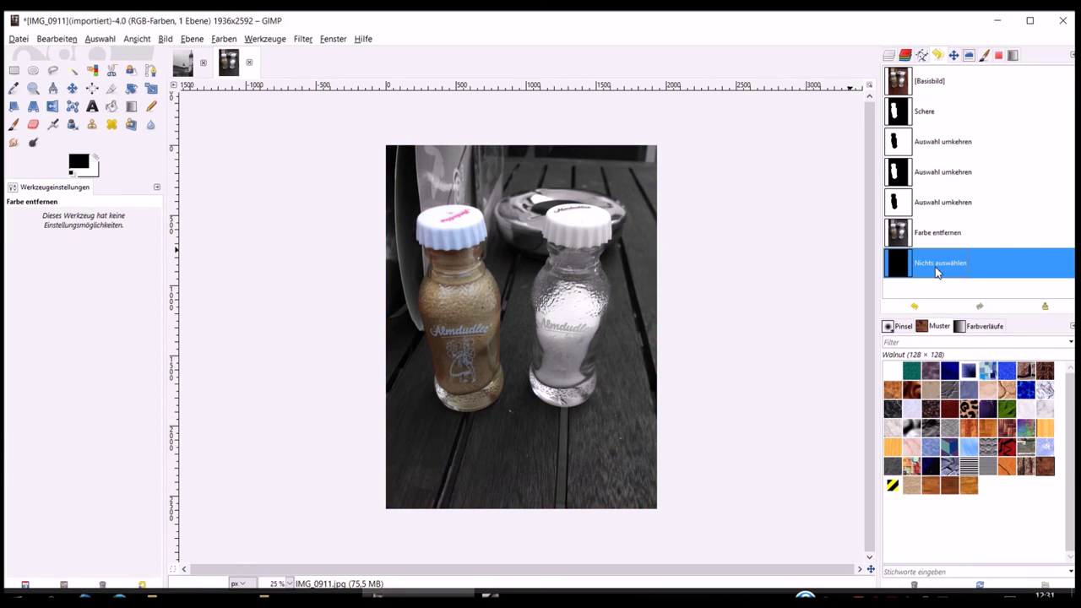